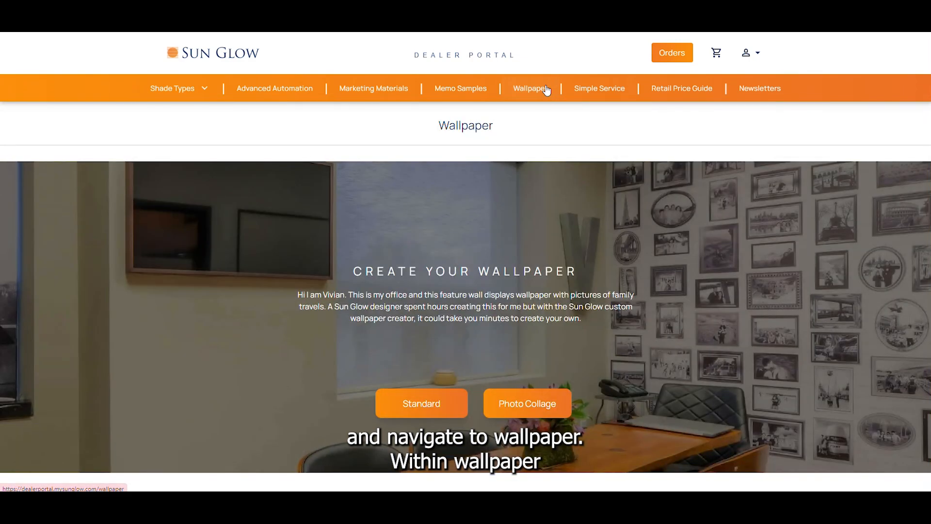
Browse the wallpaper page's FAQ, expanding the measuring and composition questions.
{"action": "scroll", "coordinate": [722, 236], "scroll_direction": "down", "scroll_amount": 2}
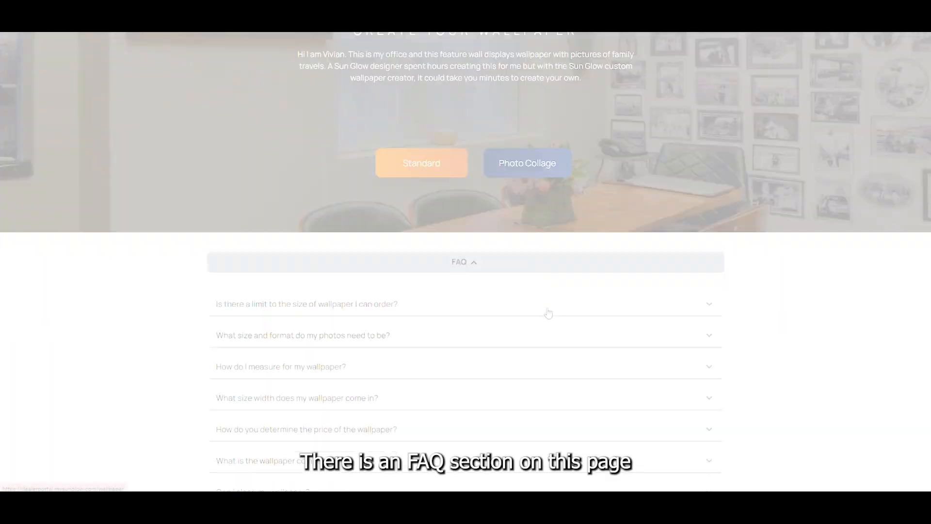
{"action": "scroll", "coordinate": [548, 312], "scroll_direction": "down", "scroll_amount": 2}
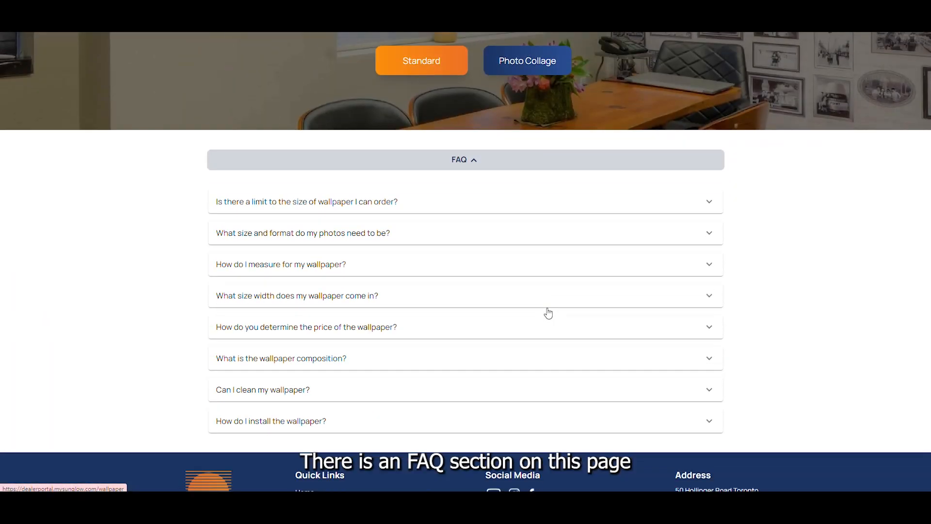
{"action": "left_click", "coordinate": [510, 275]}
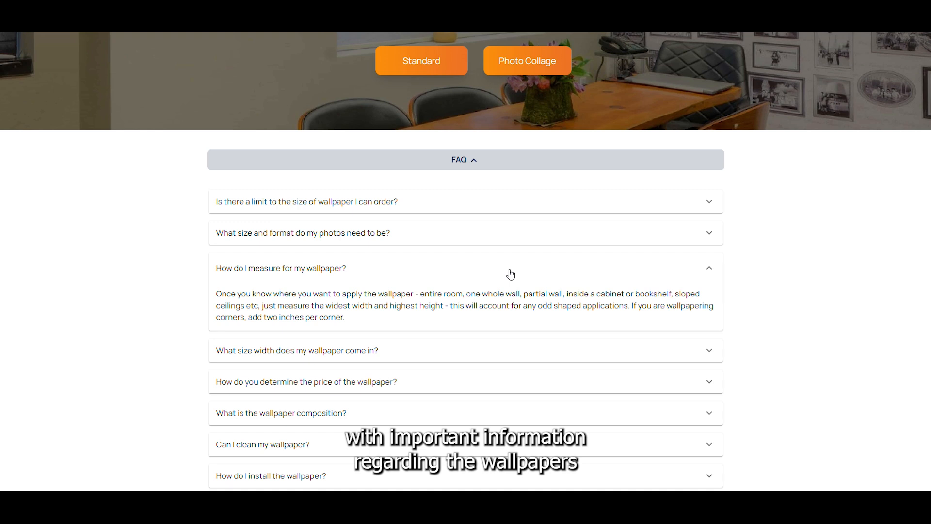
{"action": "left_click", "coordinate": [510, 275]}
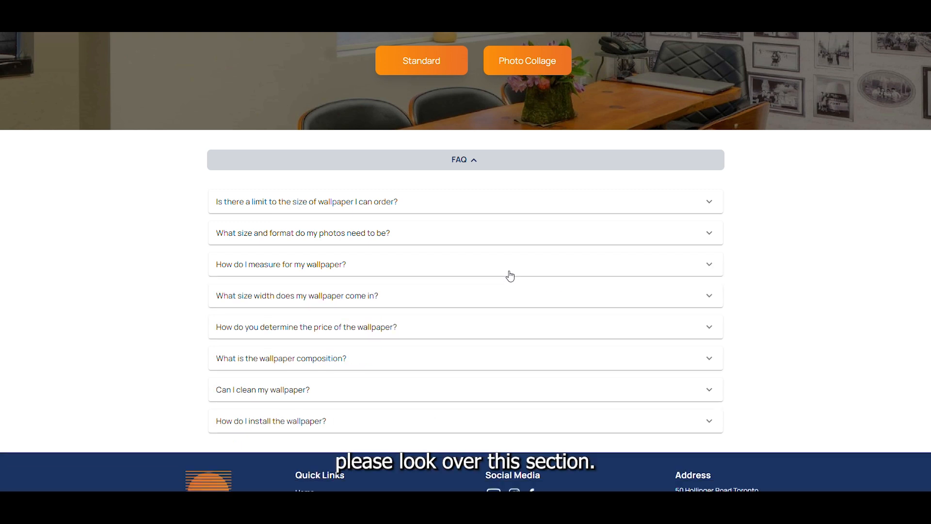
{"action": "left_click", "coordinate": [491, 362]}
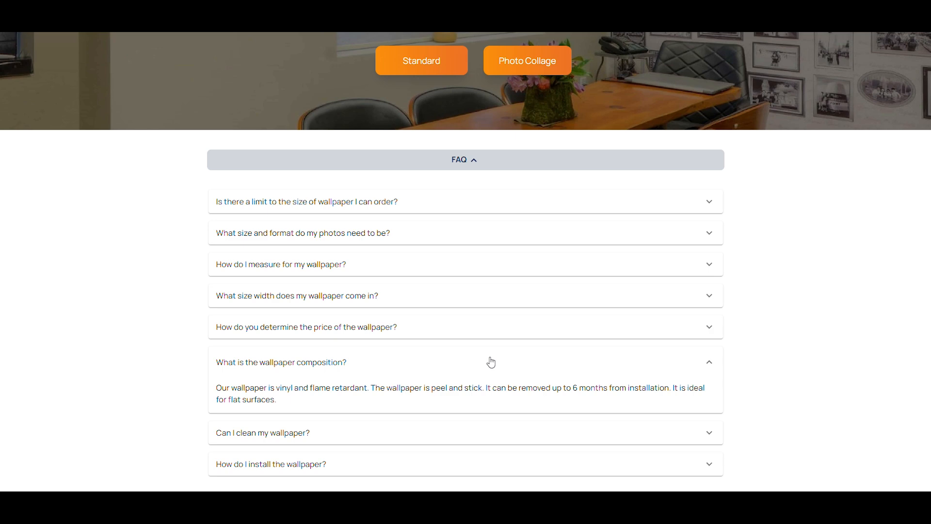
{"action": "left_click", "coordinate": [491, 362]}
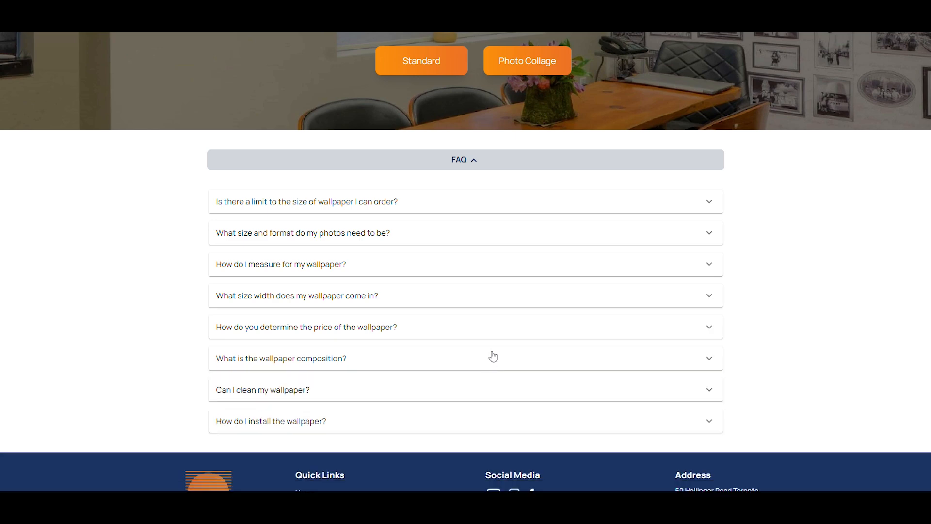
Open the photo collage creator and enter a 35 inch width, 45 inch height and a top margin of 1.
{"action": "scroll", "coordinate": [491, 358], "scroll_direction": "up", "scroll_amount": 5}
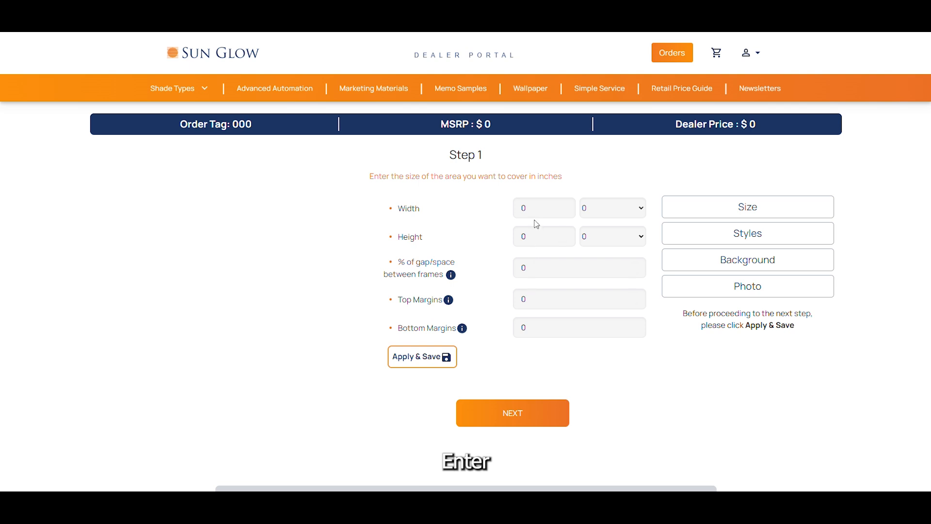
{"action": "left_click_drag", "start_coordinate": [535, 204], "coordinate": [515, 239]}
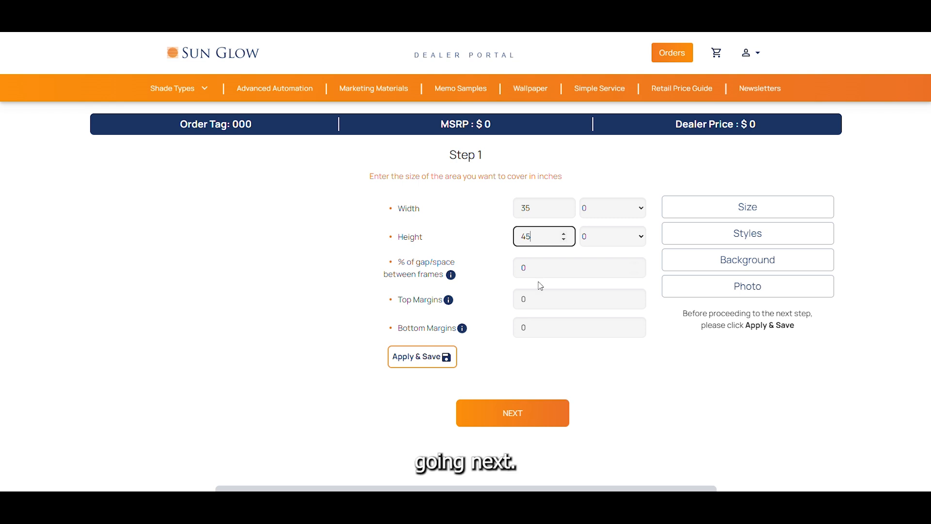
{"action": "left_click_drag", "start_coordinate": [546, 299], "coordinate": [506, 299]}
{"action": "type", "text": "1"}
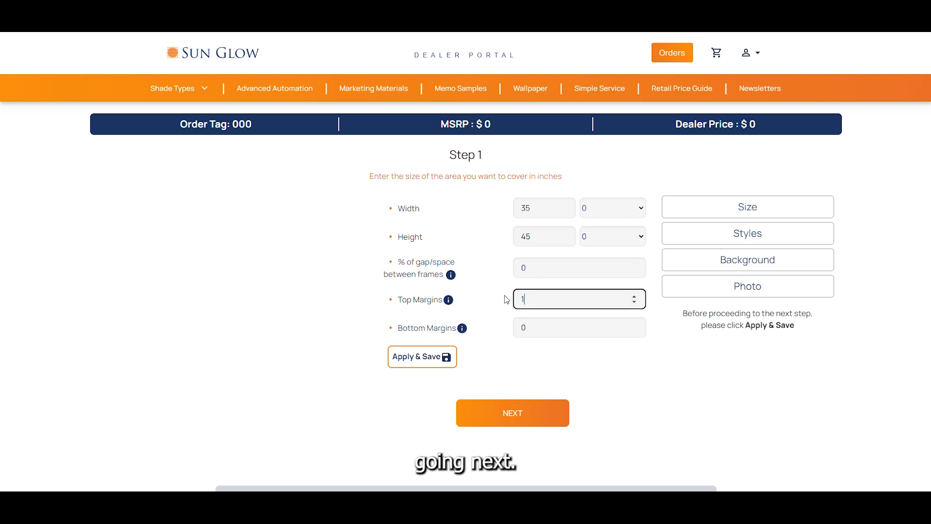
Set the bottom margin and the gap between frames to 1 and apply the size settings.
{"action": "left_click_drag", "start_coordinate": [529, 328], "coordinate": [510, 336]}
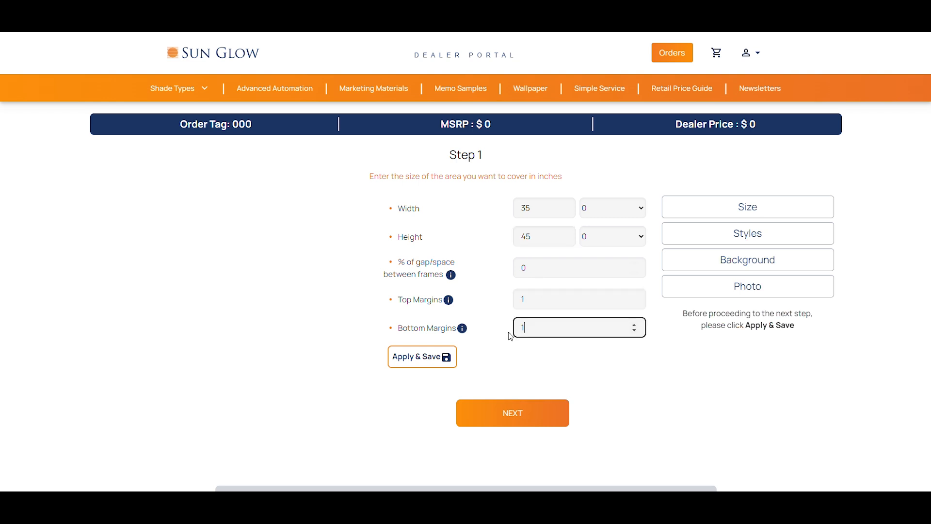
{"action": "left_click_drag", "start_coordinate": [521, 270], "coordinate": [499, 273]}
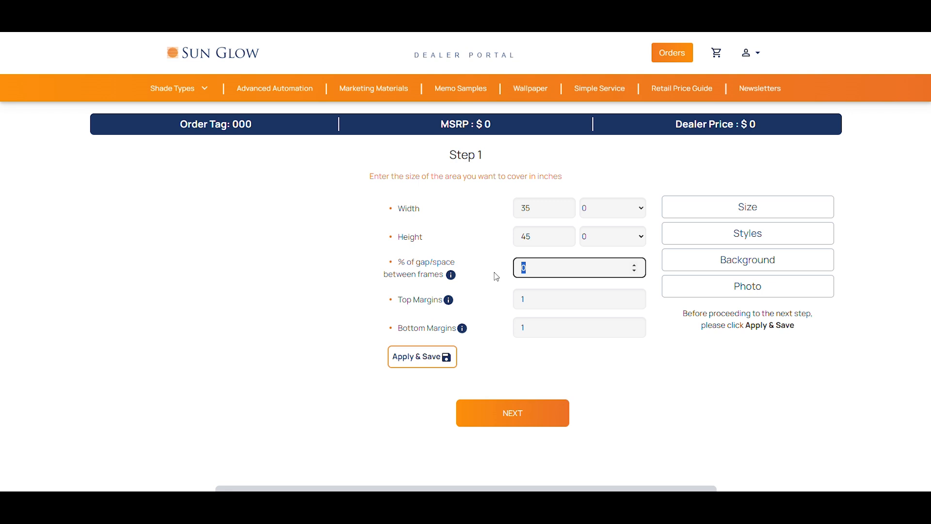
{"action": "left_click", "coordinate": [430, 356]}
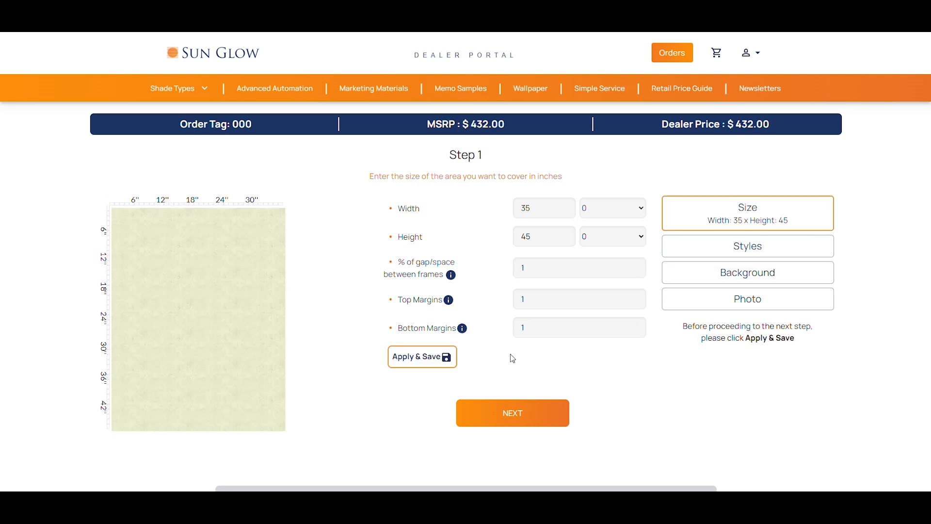
Advance to step 2, pick the third frame set, set the background colour to #91918e and apply.
{"action": "left_click", "coordinate": [528, 423]}
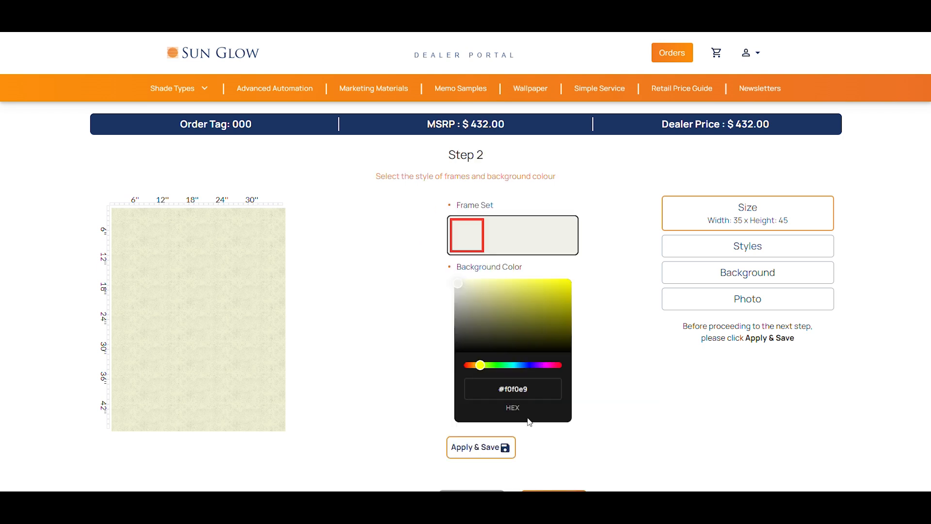
{"action": "scroll", "coordinate": [538, 414], "scroll_direction": "down", "scroll_amount": 1}
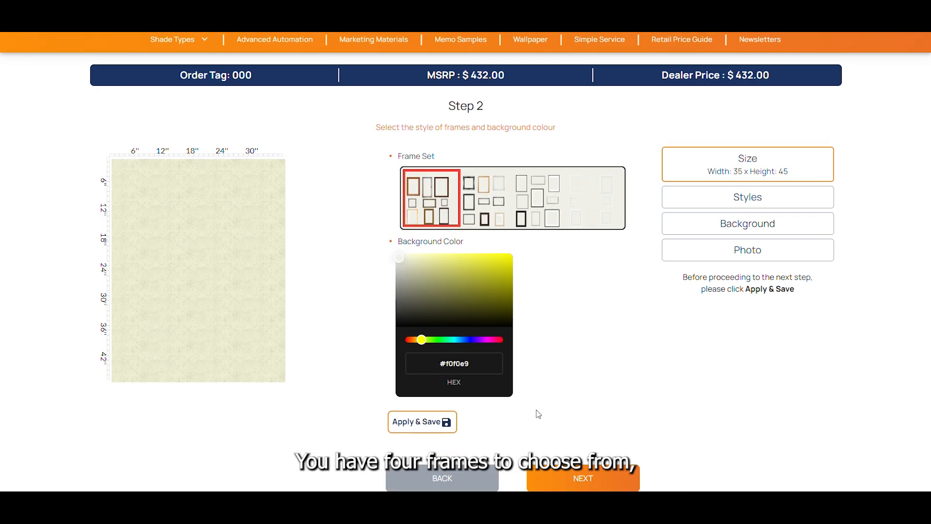
{"action": "scroll", "coordinate": [538, 413], "scroll_direction": "down", "scroll_amount": 1}
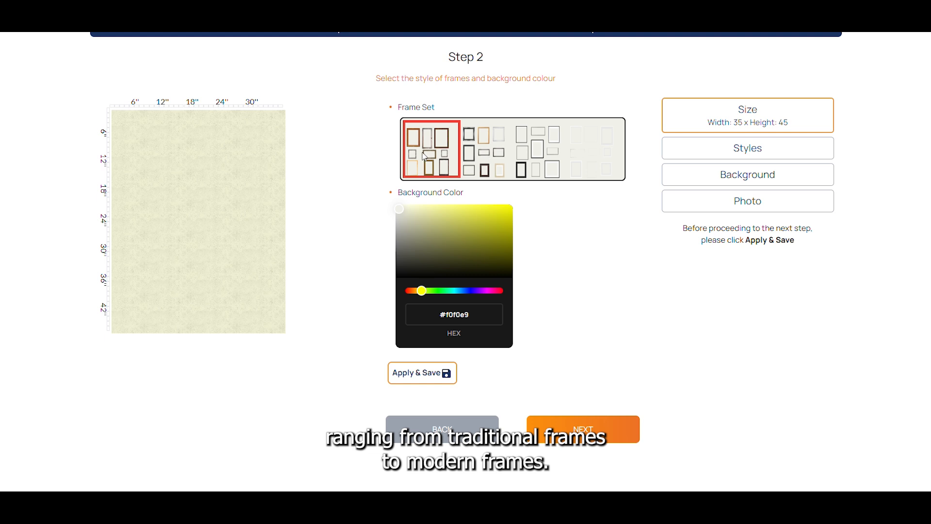
{"action": "left_click", "coordinate": [489, 155]}
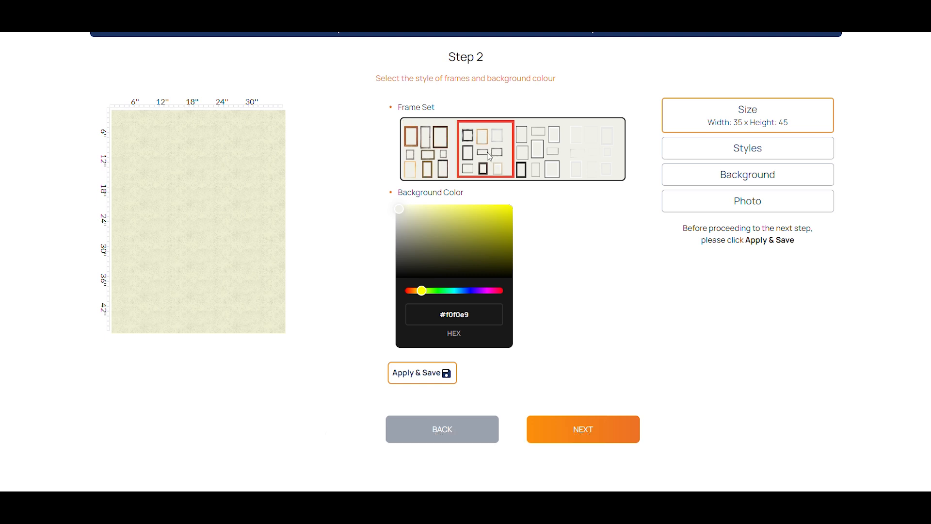
{"action": "left_click", "coordinate": [536, 156]}
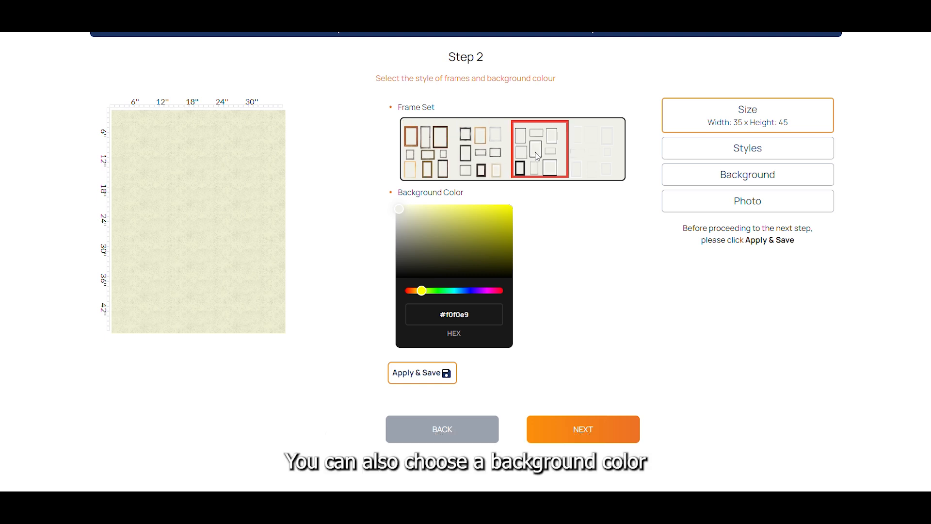
{"action": "left_click", "coordinate": [403, 216]}
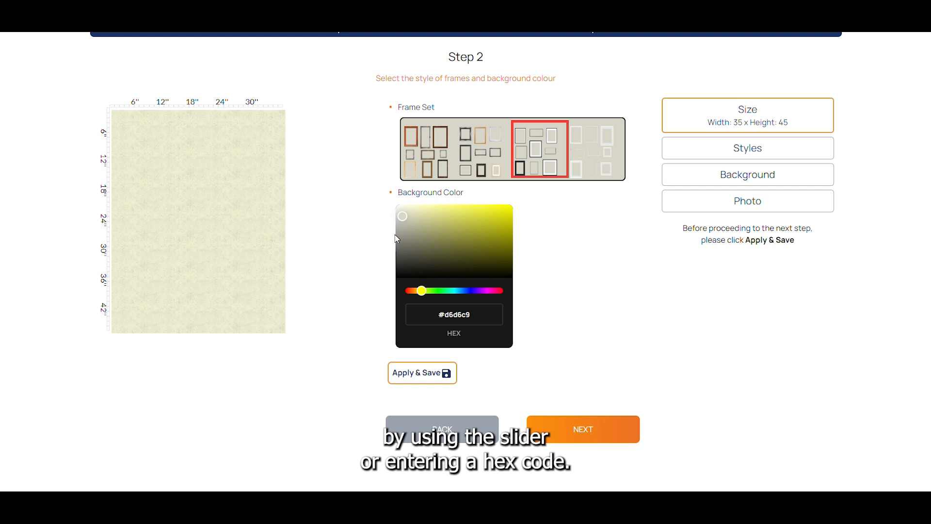
{"action": "left_click", "coordinate": [398, 236]}
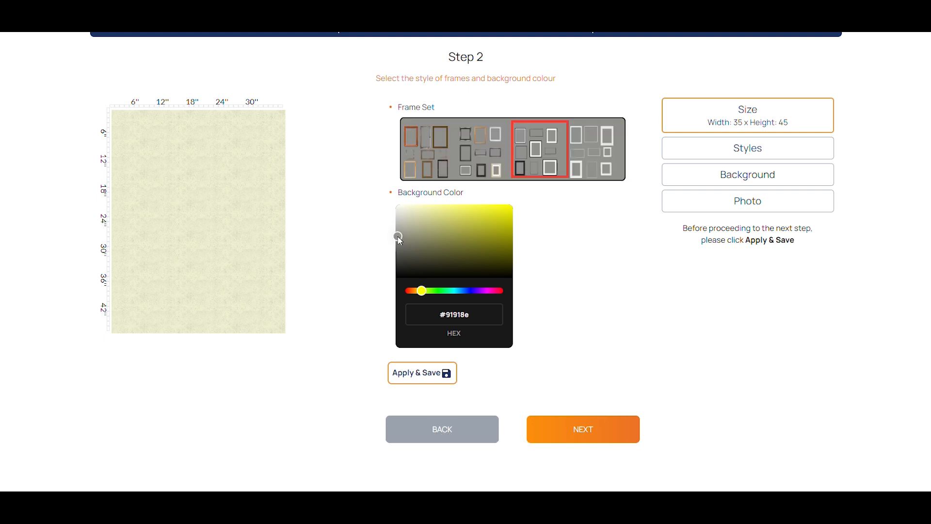
{"action": "left_click", "coordinate": [420, 373]}
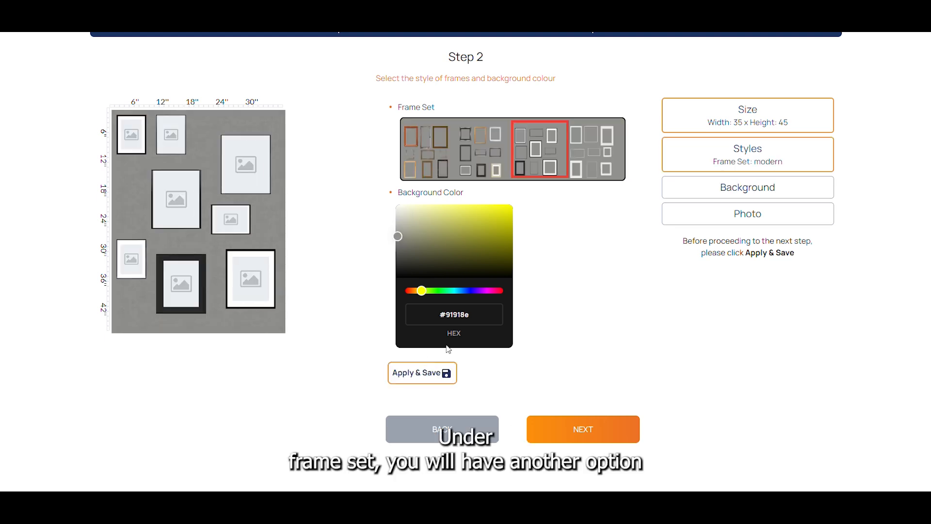
Try the white frame set and a pale #e9e3cc background colour.
{"action": "left_click", "coordinate": [594, 146]}
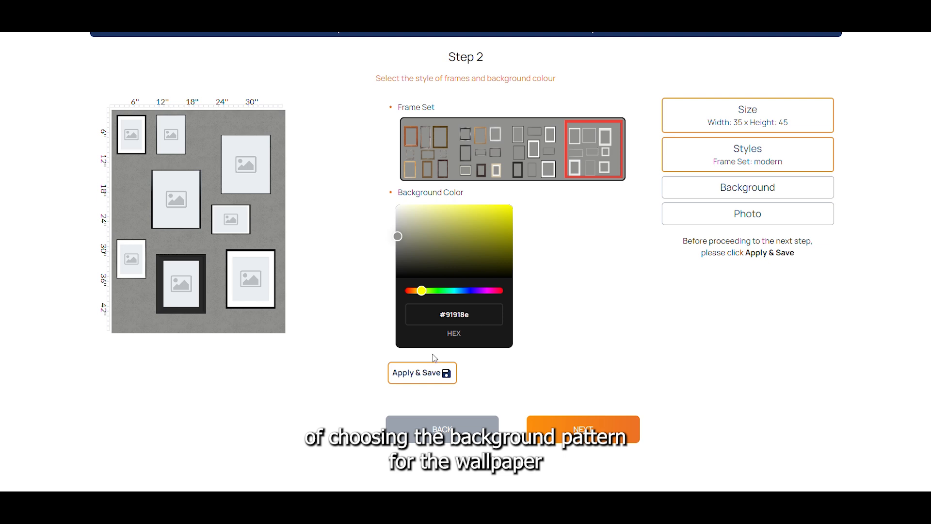
{"action": "left_click", "coordinate": [420, 380]}
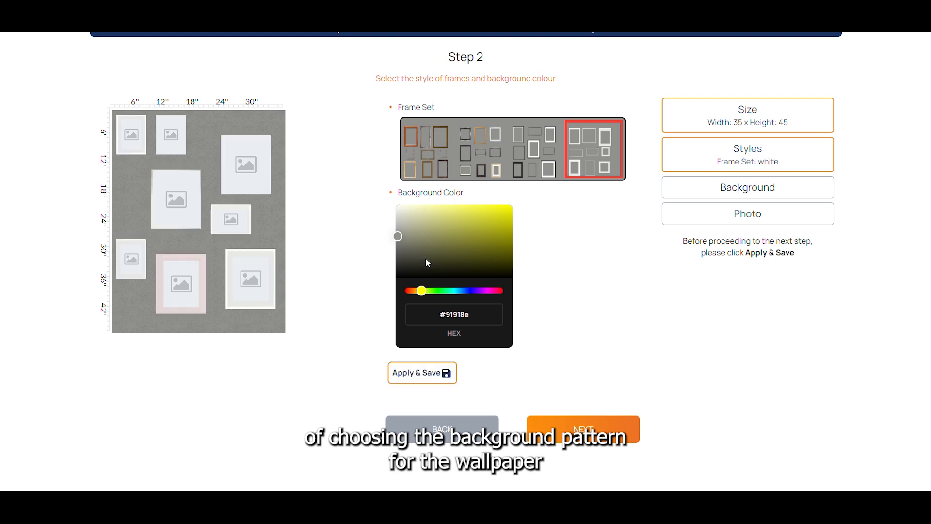
{"action": "left_click", "coordinate": [418, 290]}
{"action": "left_click", "coordinate": [409, 211]}
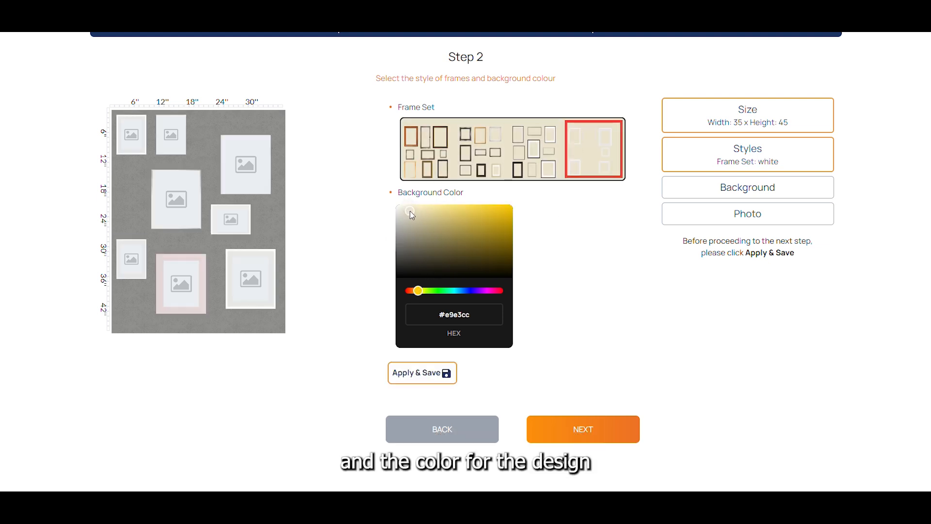
Apply the modern frame set with a #f0ede2 background colour.
{"action": "left_click", "coordinate": [426, 380]}
{"action": "left_click", "coordinate": [431, 383]}
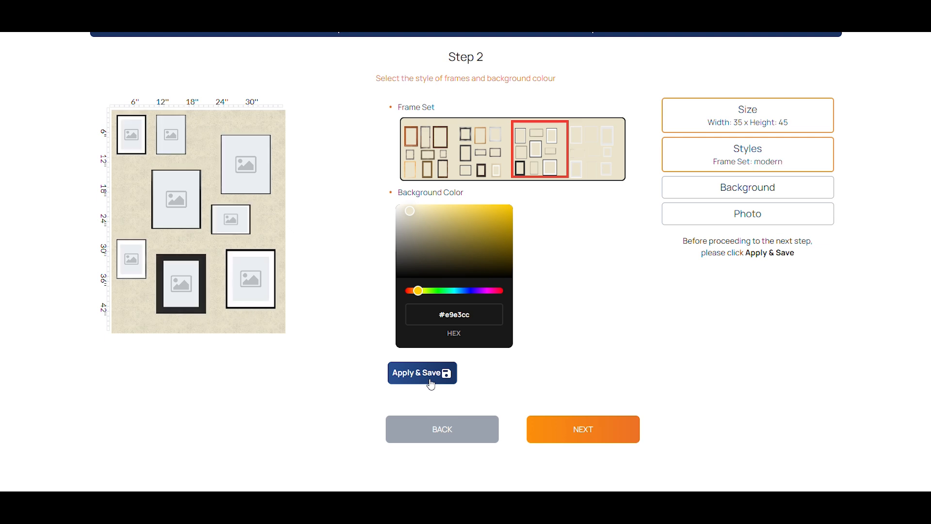
{"action": "left_click", "coordinate": [402, 208]}
{"action": "left_click", "coordinate": [426, 375]}
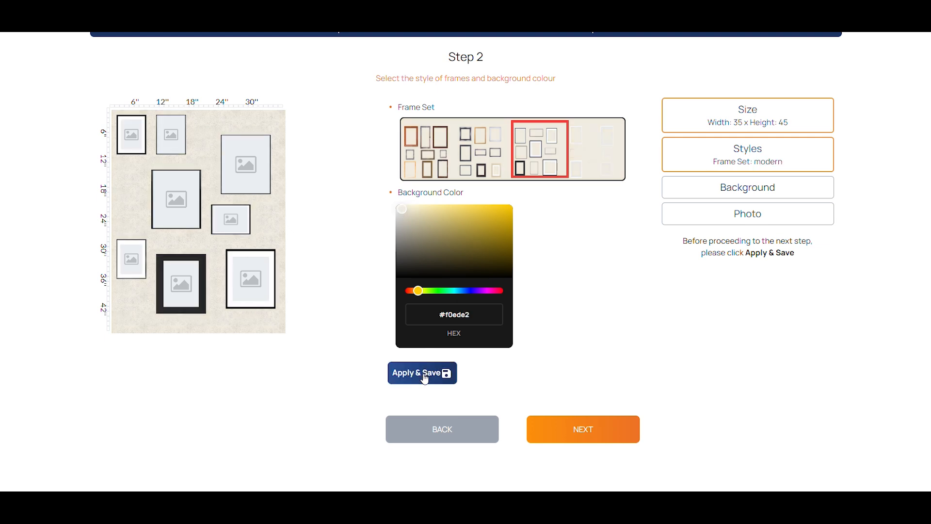
Go to step 3, try the dotted background pattern, then apply the rain pattern.
{"action": "left_click", "coordinate": [590, 428]}
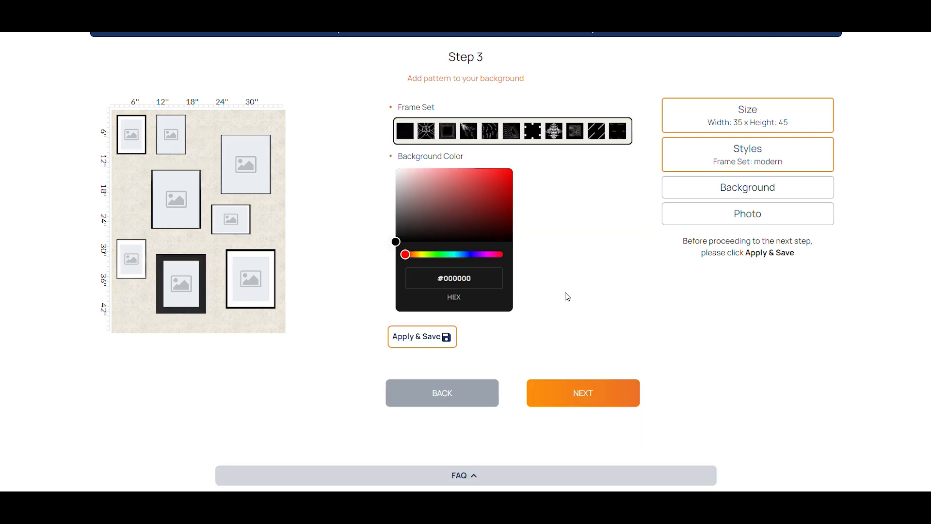
{"action": "left_click", "coordinate": [535, 132]}
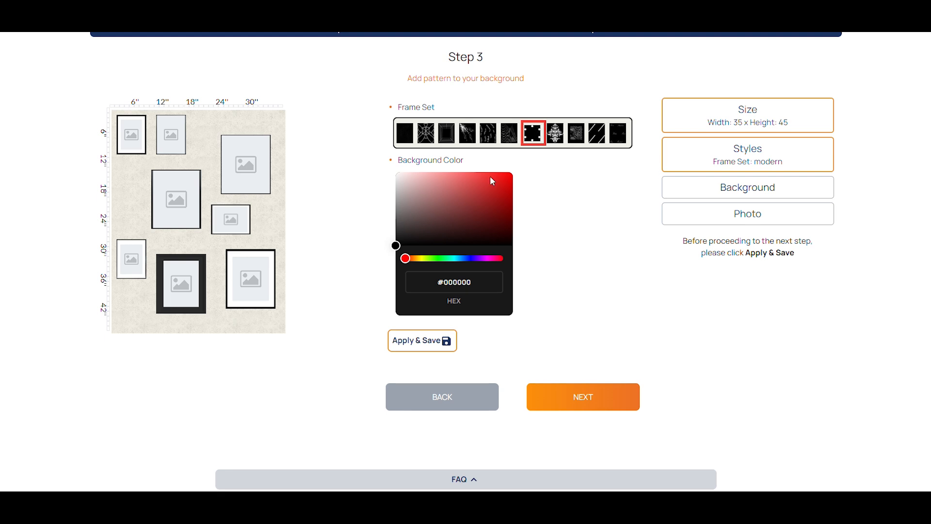
{"action": "left_click", "coordinate": [421, 345]}
{"action": "left_click", "coordinate": [595, 137]}
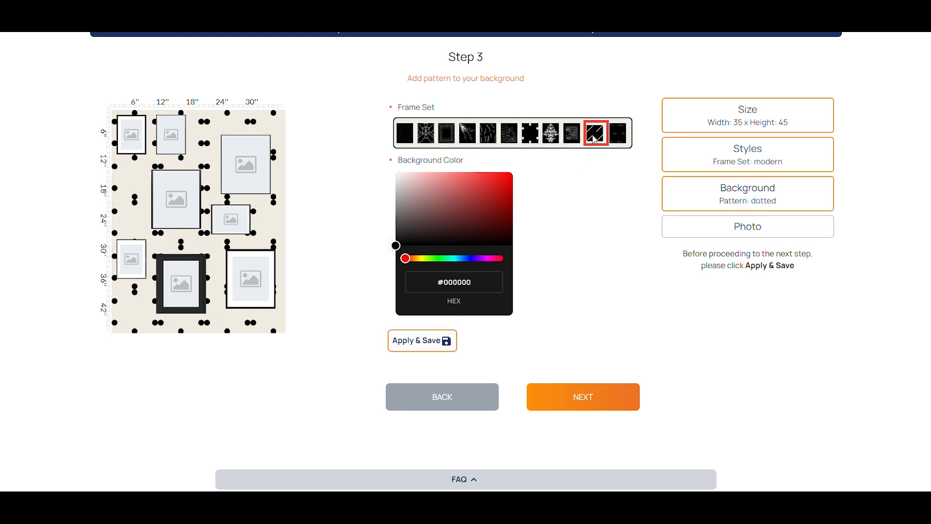
{"action": "left_click", "coordinate": [430, 341]}
Colour the rain pattern #e9b291, apply it, and continue to the photo import step.
{"action": "left_click", "coordinate": [412, 258]}
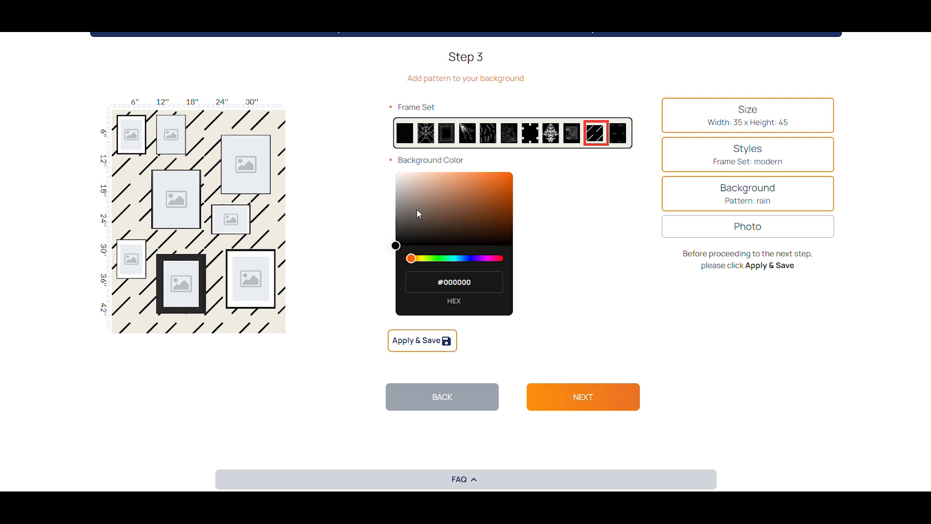
{"action": "left_click", "coordinate": [440, 178]}
{"action": "left_click", "coordinate": [418, 345]}
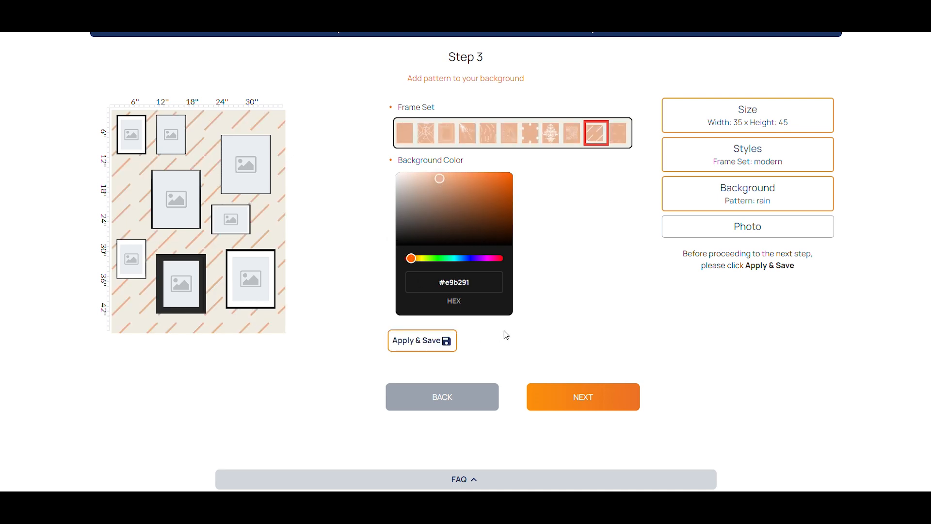
{"action": "left_click", "coordinate": [555, 386]}
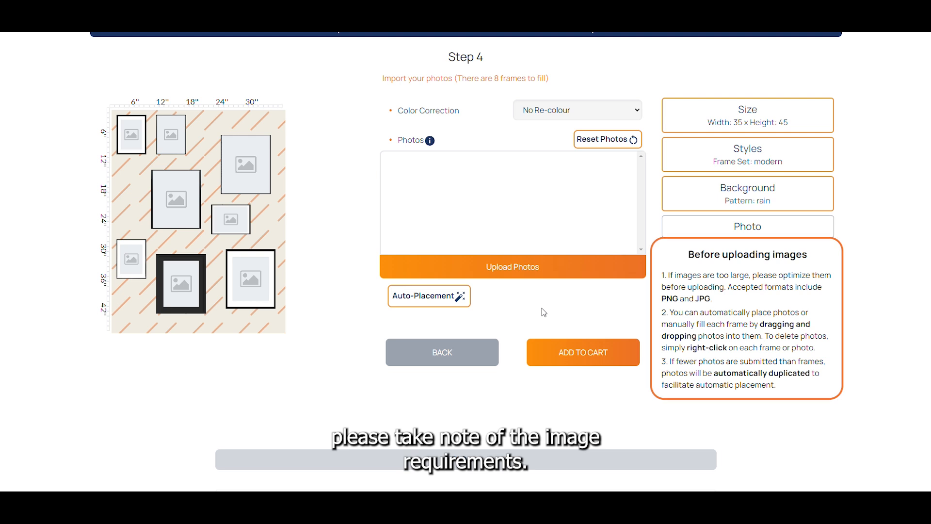
Upload the photos to fill the collage frames.
{"action": "left_click", "coordinate": [543, 268]}
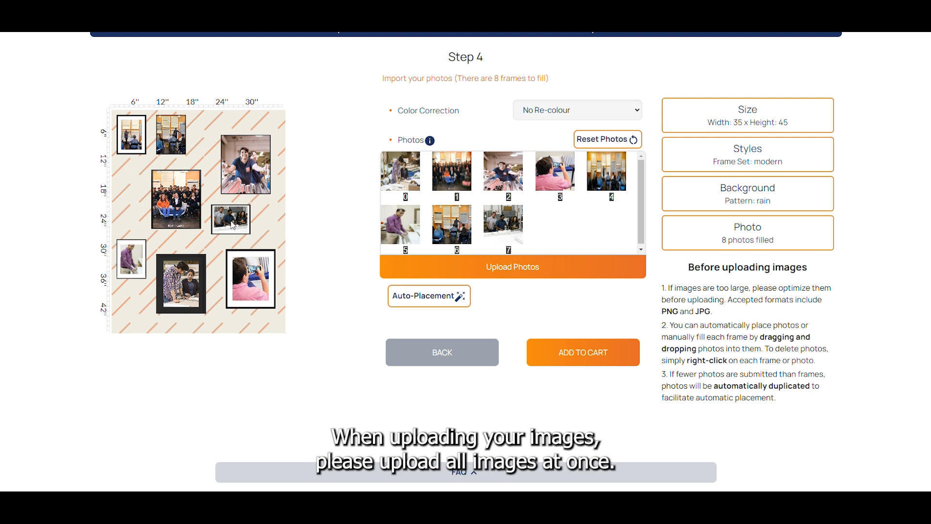
Clear the photos from two frames and drag photo 2 into the large upper-right frame.
{"action": "right_click", "coordinate": [240, 163]}
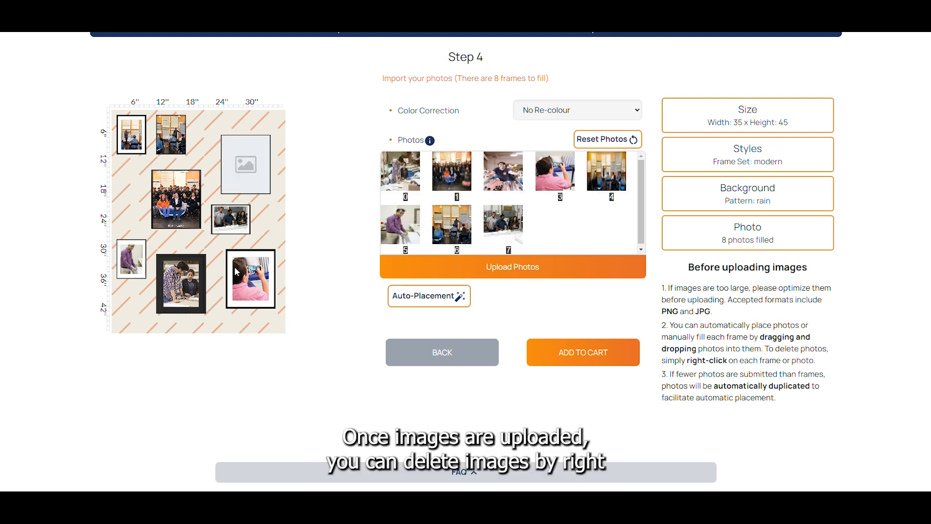
{"action": "right_click", "coordinate": [186, 281]}
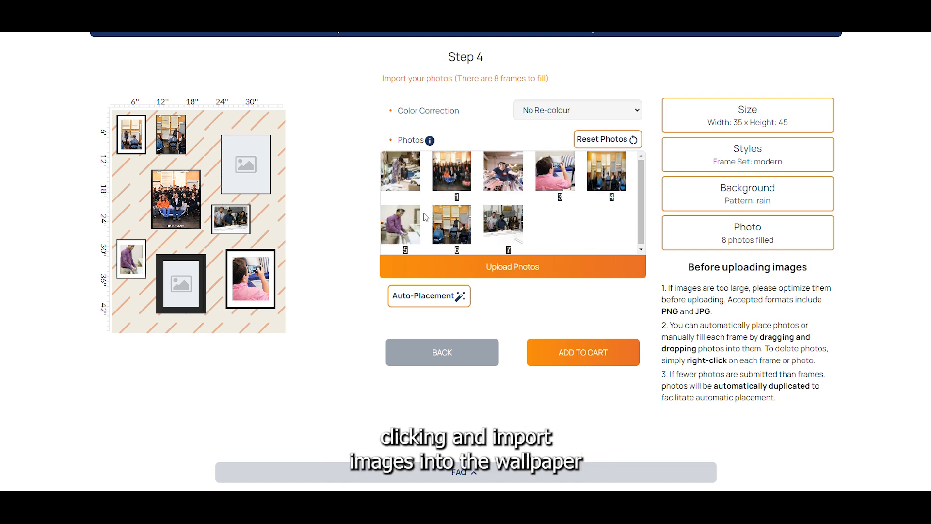
{"action": "left_click_drag", "start_coordinate": [501, 170], "coordinate": [244, 180]}
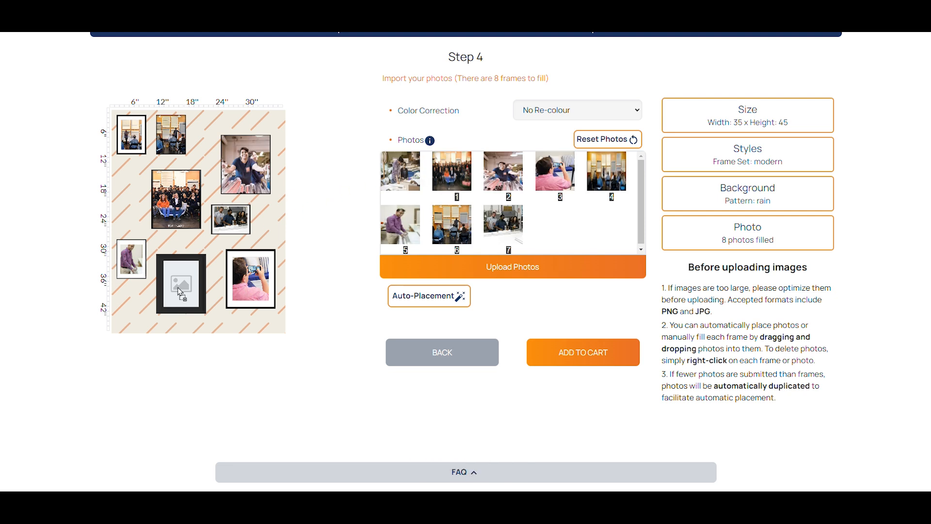
Drag a photo into the empty lower frame of the collage.
{"action": "left_click_drag", "start_coordinate": [177, 290], "coordinate": [178, 289]}
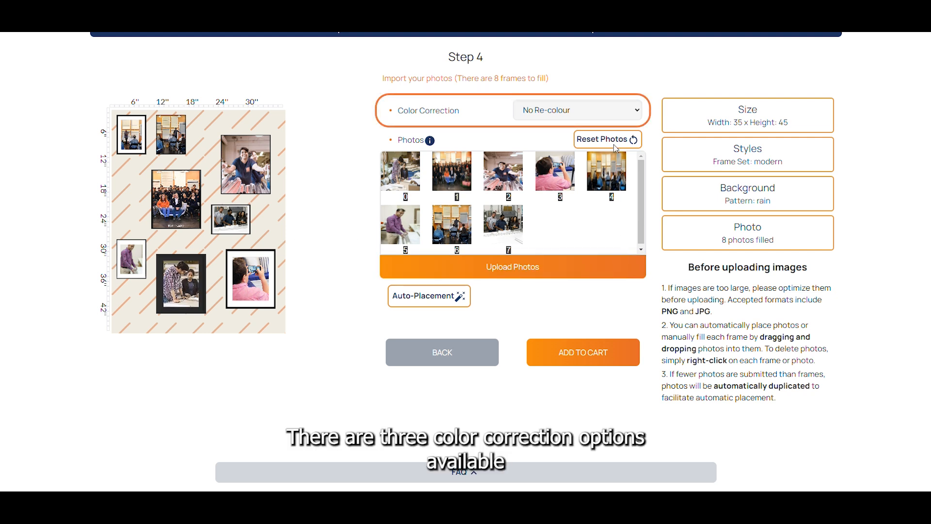
Preview Black and White and Sepia colour correction, then set colour correction back to No Re-colour.
{"action": "left_click", "coordinate": [619, 112]}
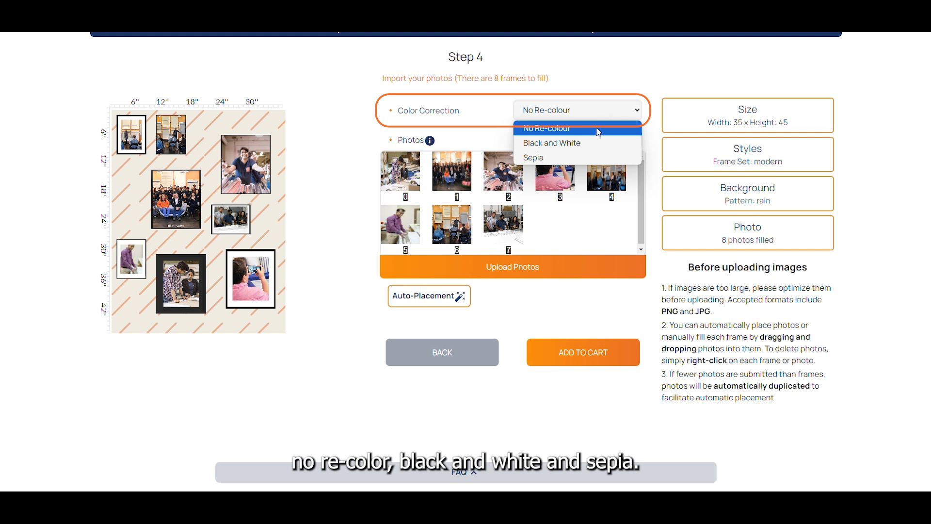
{"action": "left_click", "coordinate": [593, 144]}
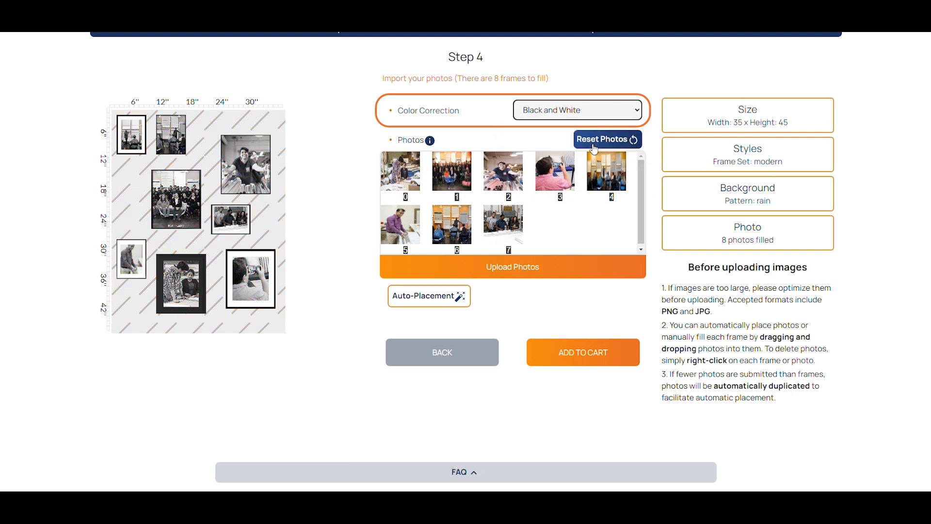
{"action": "left_click", "coordinate": [594, 112]}
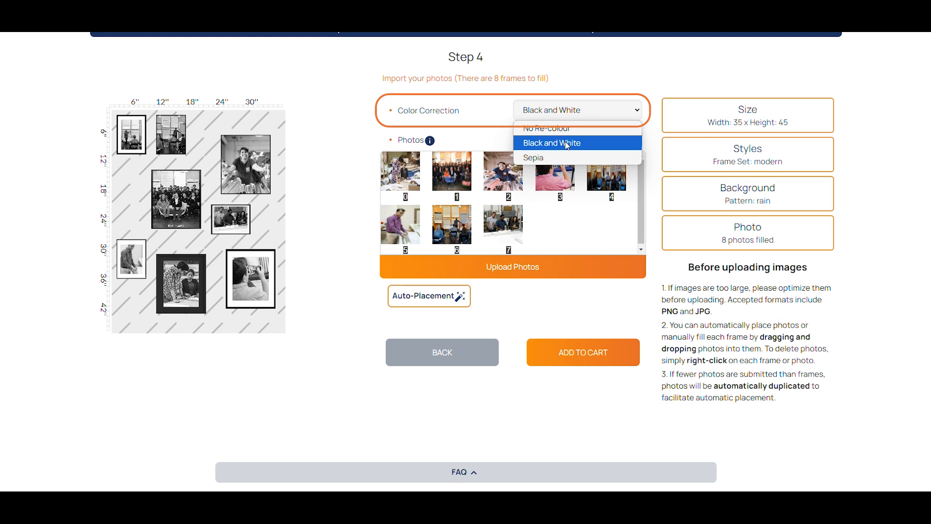
{"action": "left_click", "coordinate": [563, 158]}
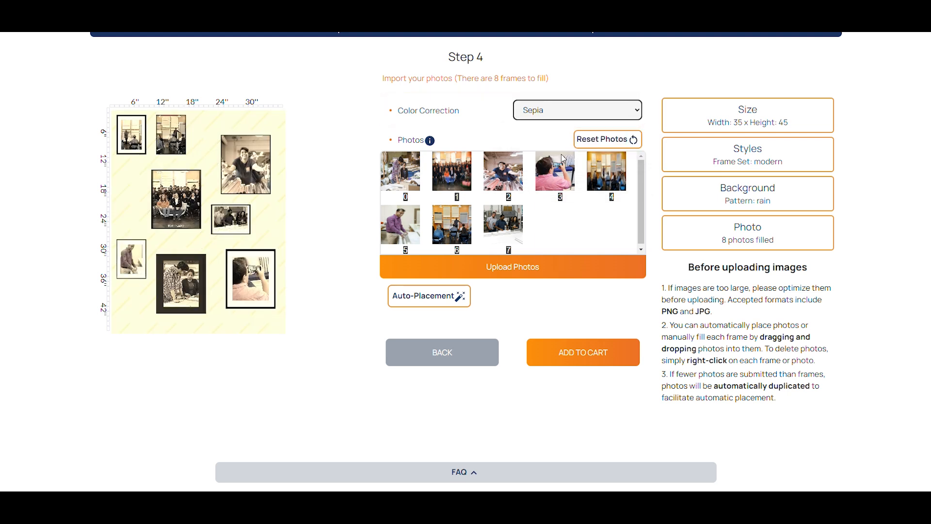
{"action": "left_click", "coordinate": [571, 111]}
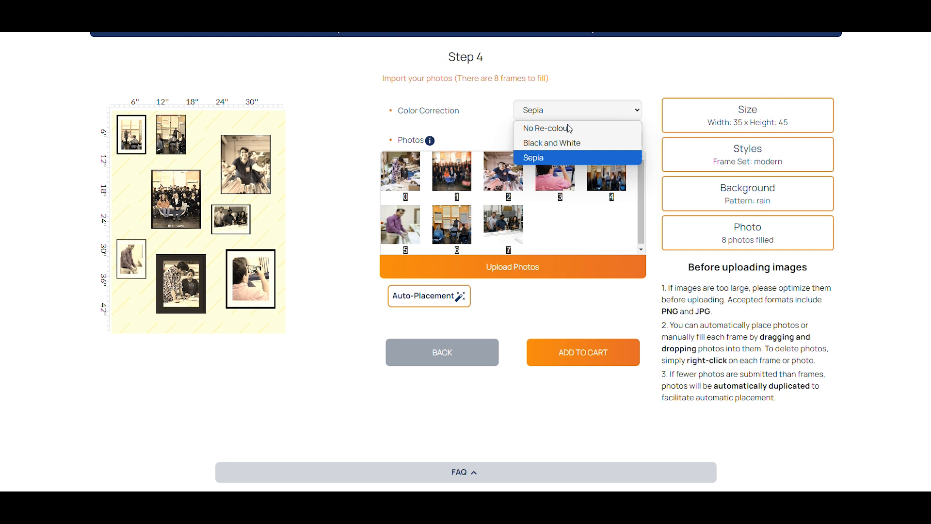
{"action": "left_click", "coordinate": [570, 131]}
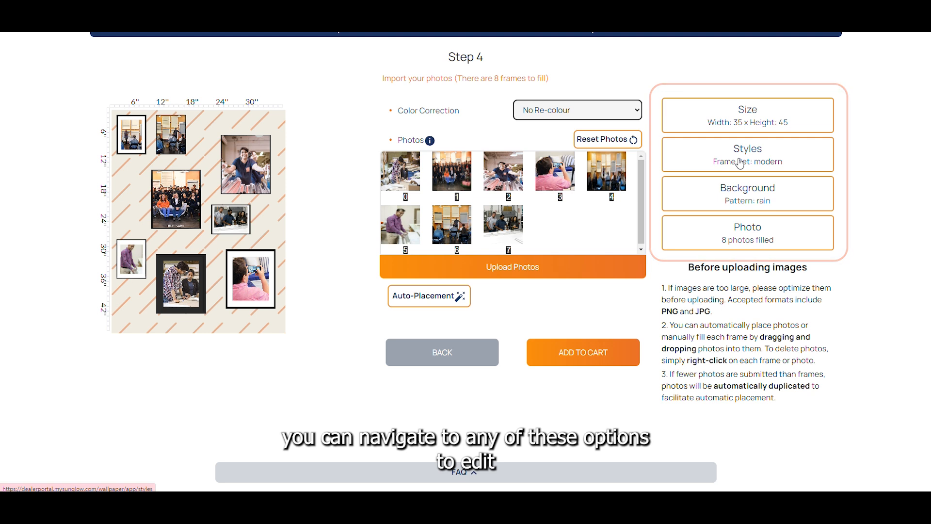
Revisit the Styles step, return to the Photo step, and add the finished wallpaper to the cart.
{"action": "left_click", "coordinate": [739, 163]}
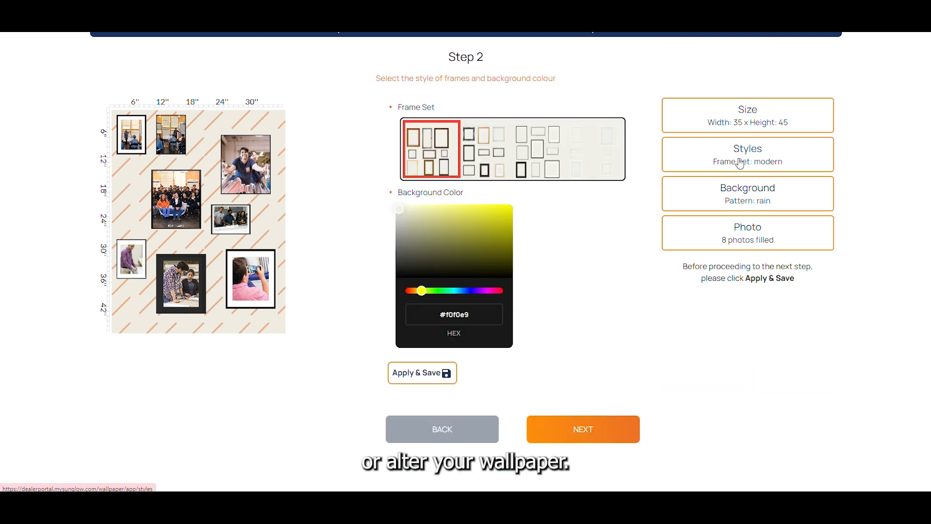
{"action": "left_click", "coordinate": [739, 237]}
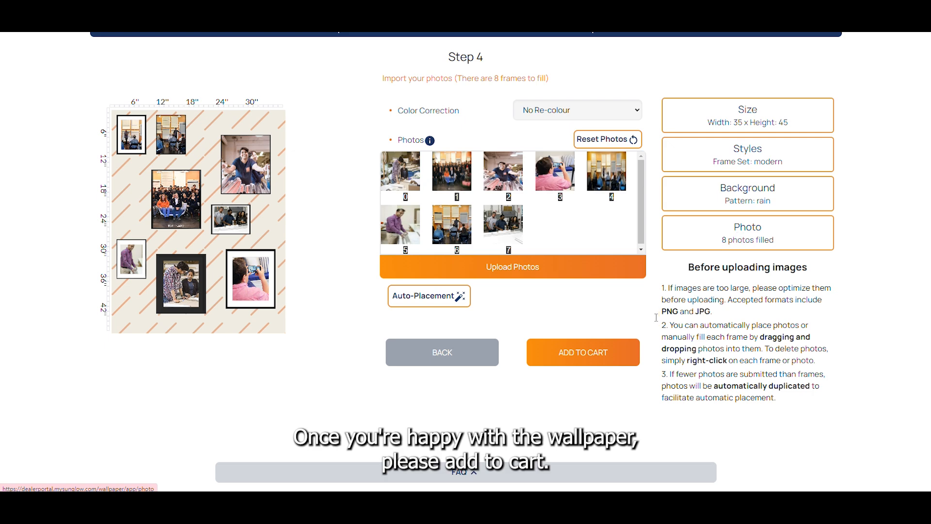
{"action": "left_click", "coordinate": [618, 361]}
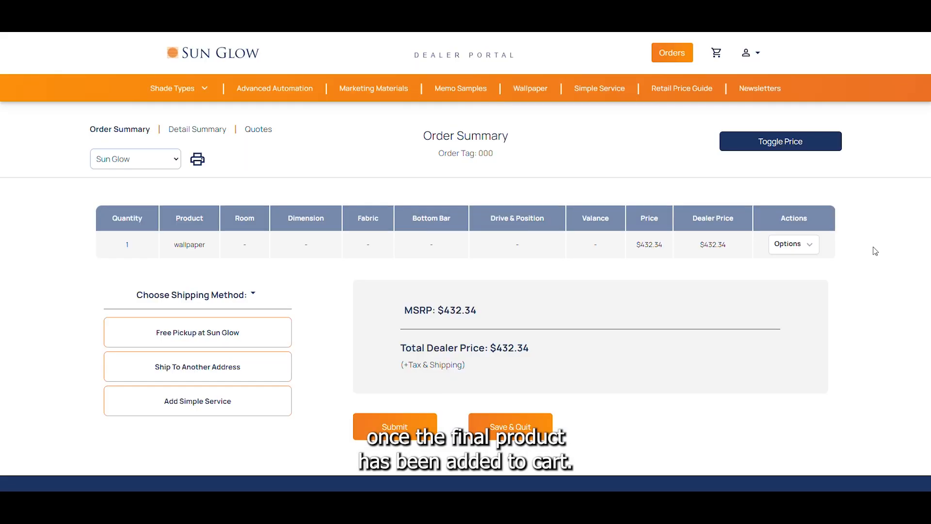